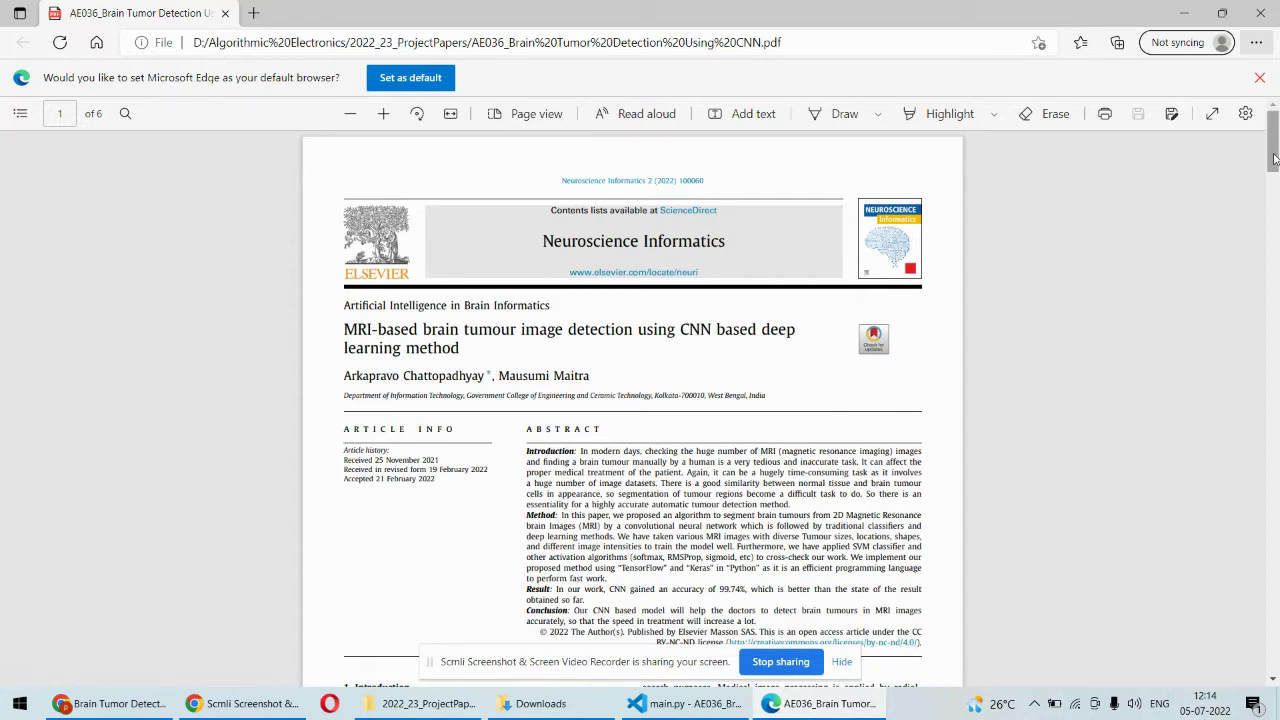
Show the project's main.py in VS Code and briefly expand the Test_Images sample-scan folder
drag(1273, 158, 1160, 654)
drag(1272, 640, 1258, 165)
click(657, 715)
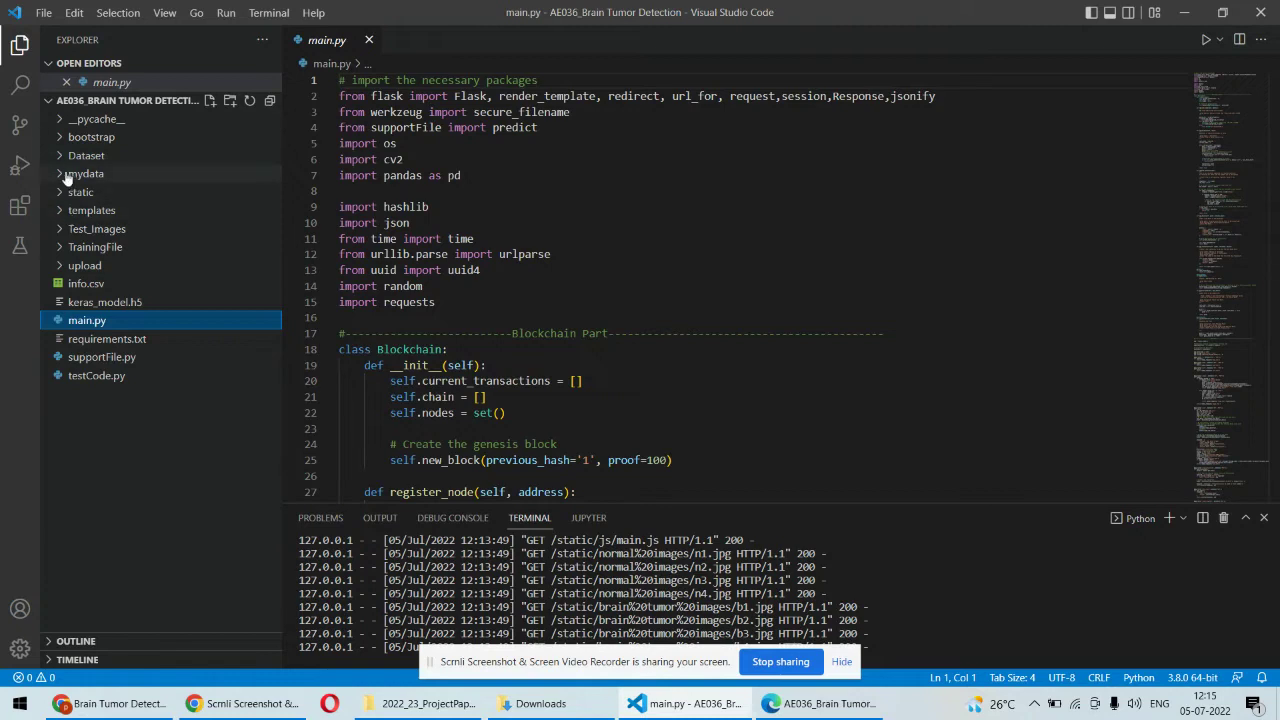
click(61, 230)
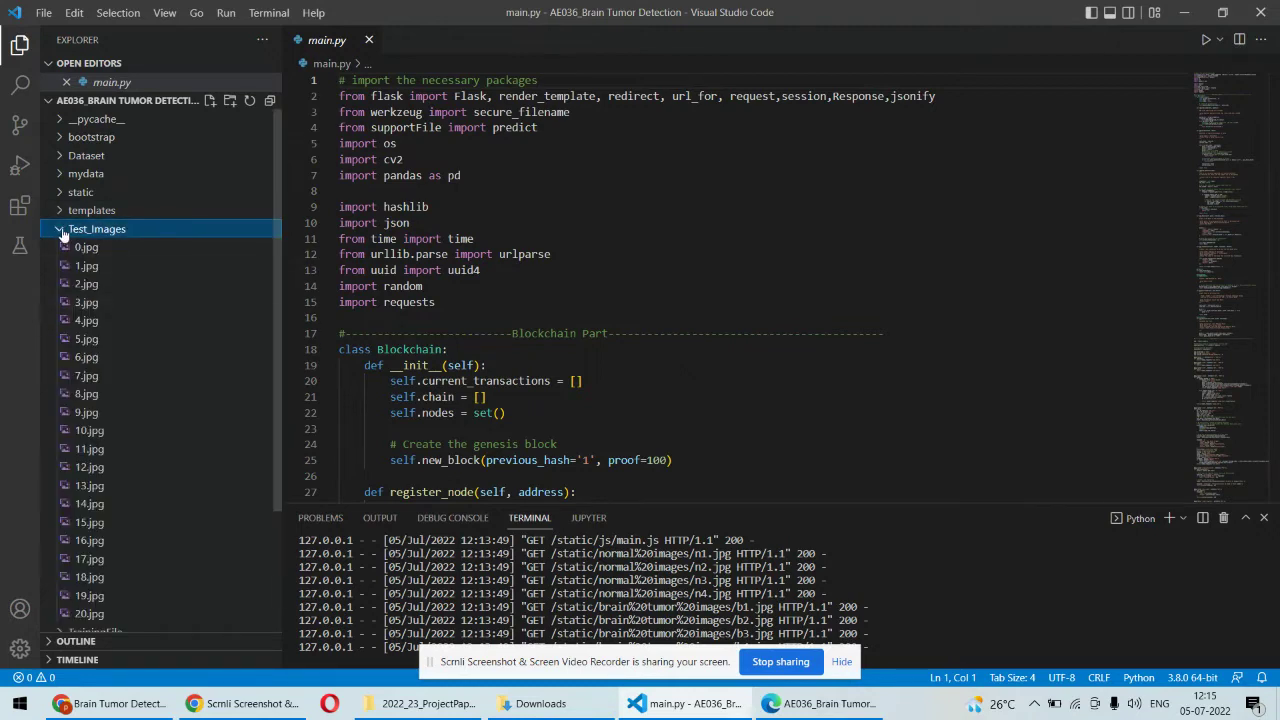
click(61, 231)
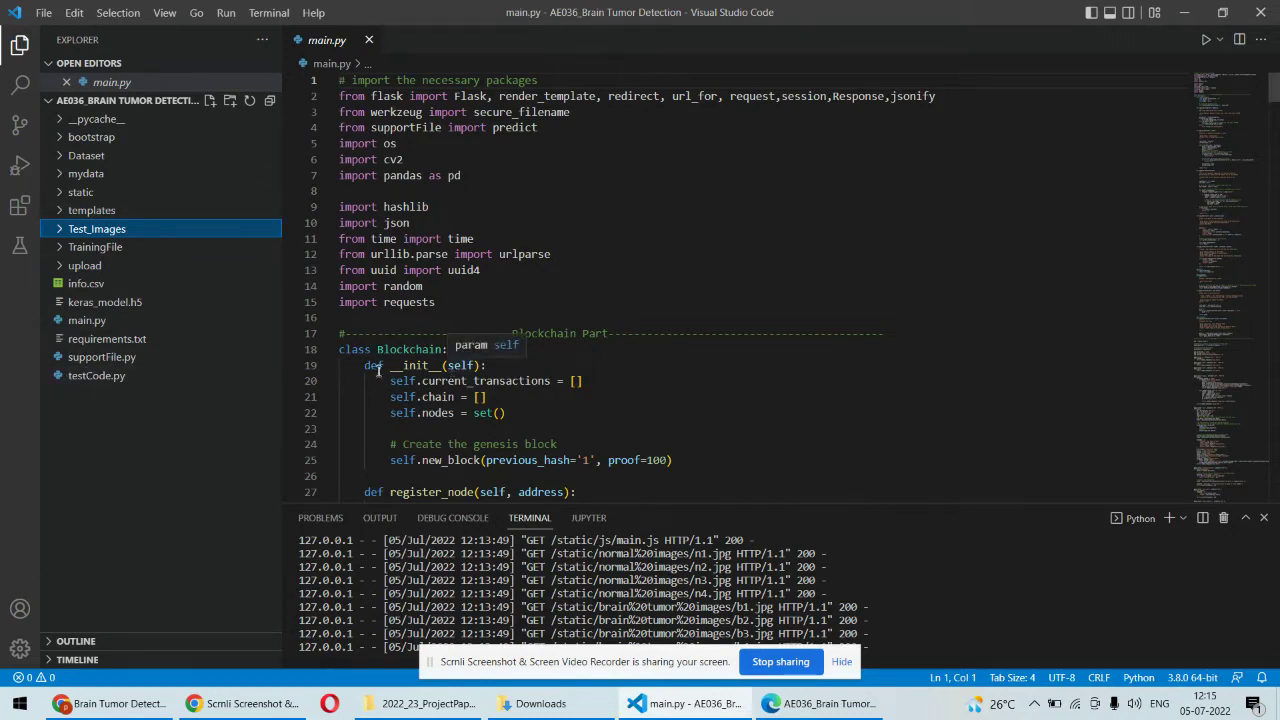
Reload the DetectBrainTumor.com home page at localhost:5000 in Chrome and scroll through it
click(133, 717)
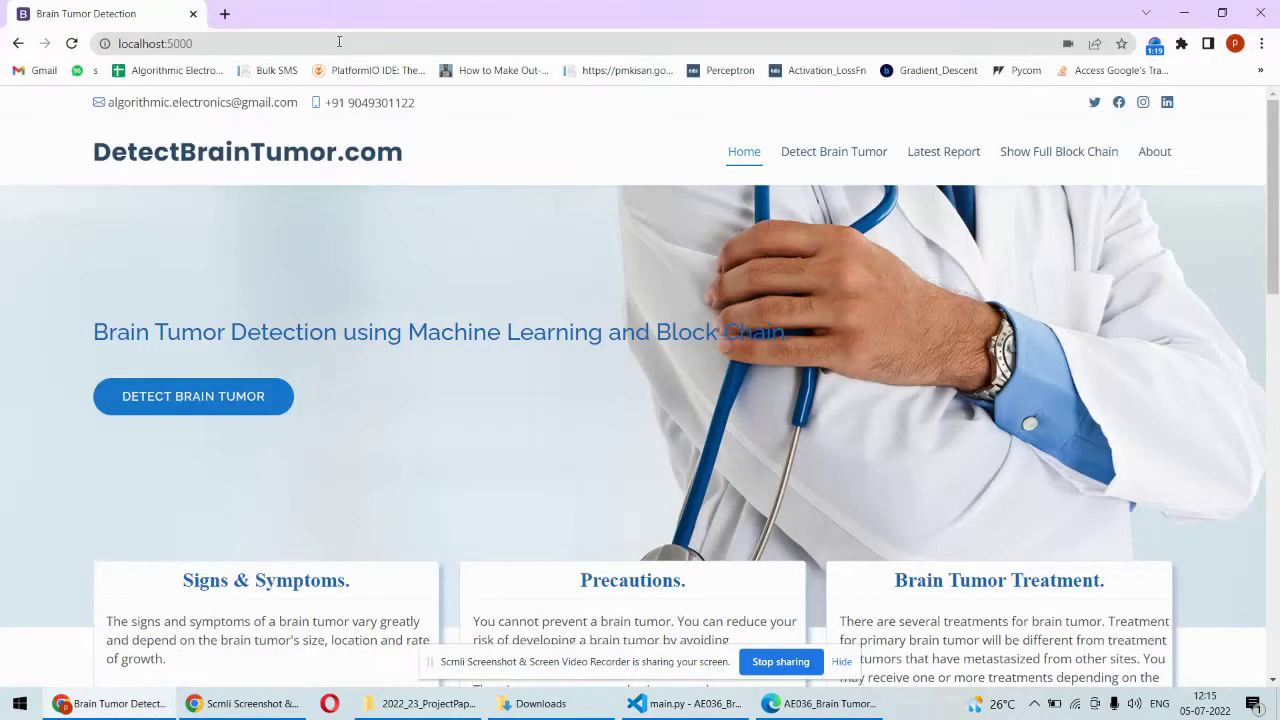
click(240, 43)
key(Return)
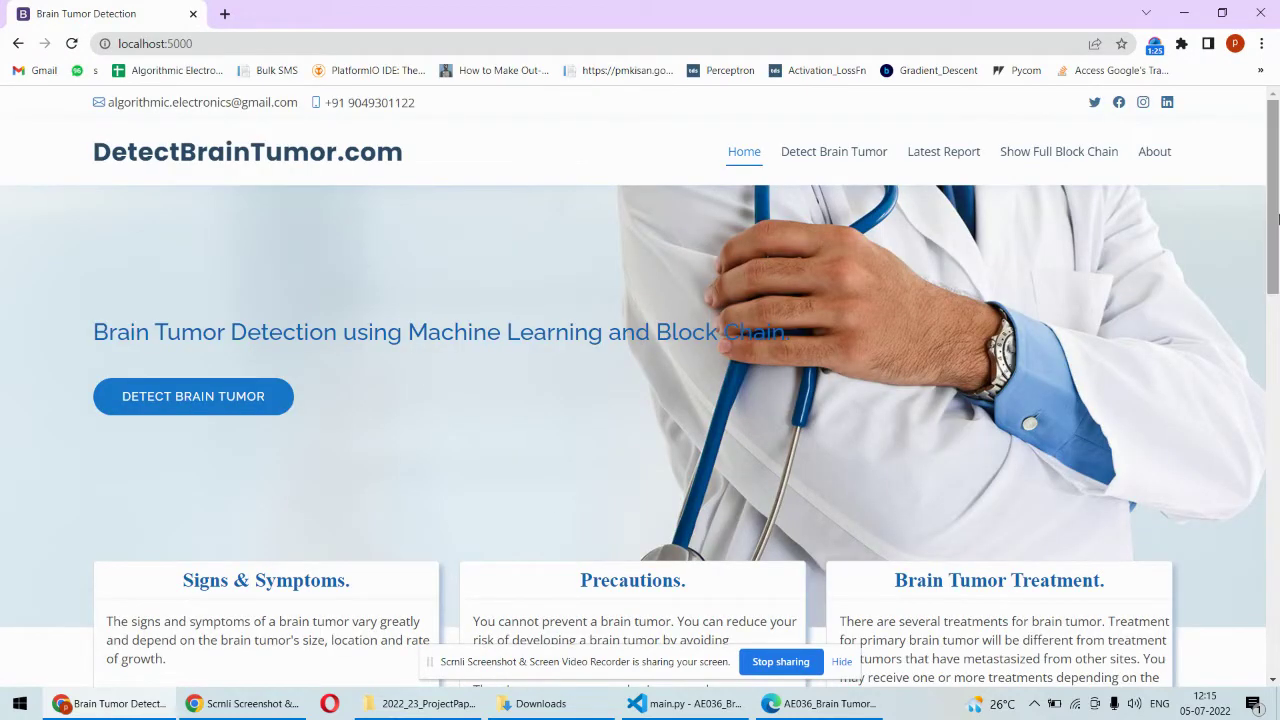
drag(1277, 218, 1276, 331)
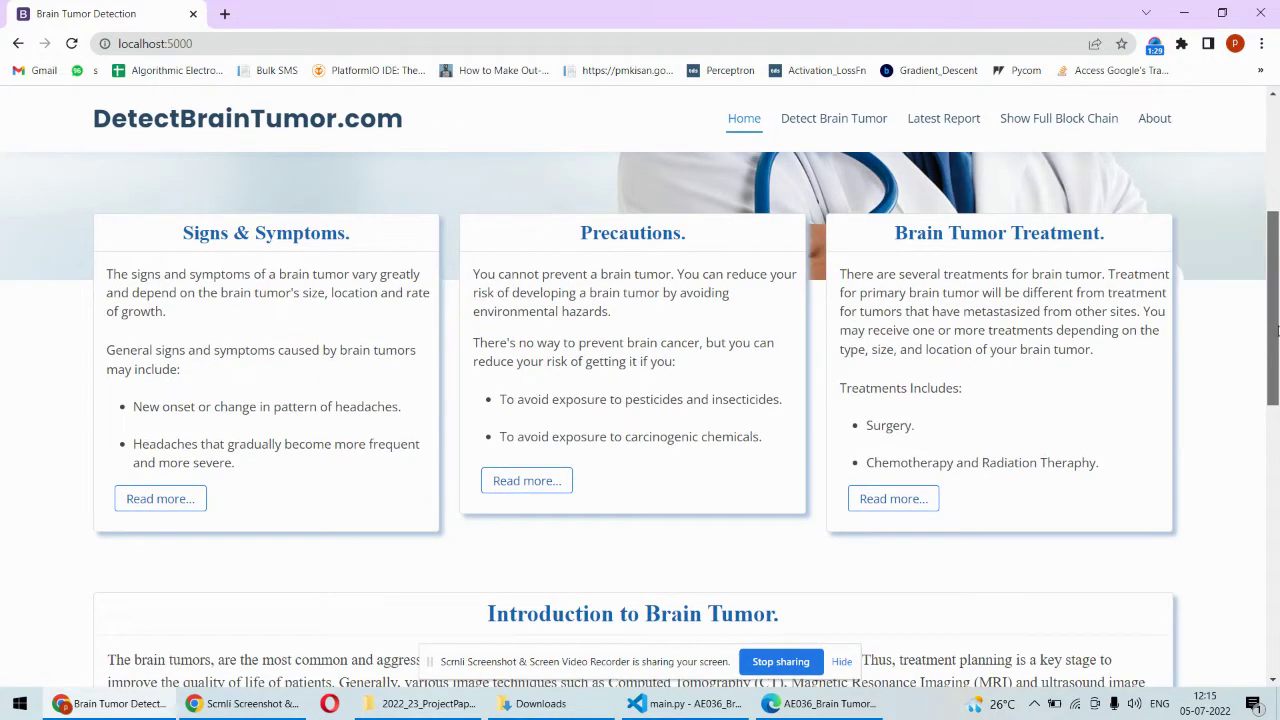
drag(1276, 331, 1276, 190)
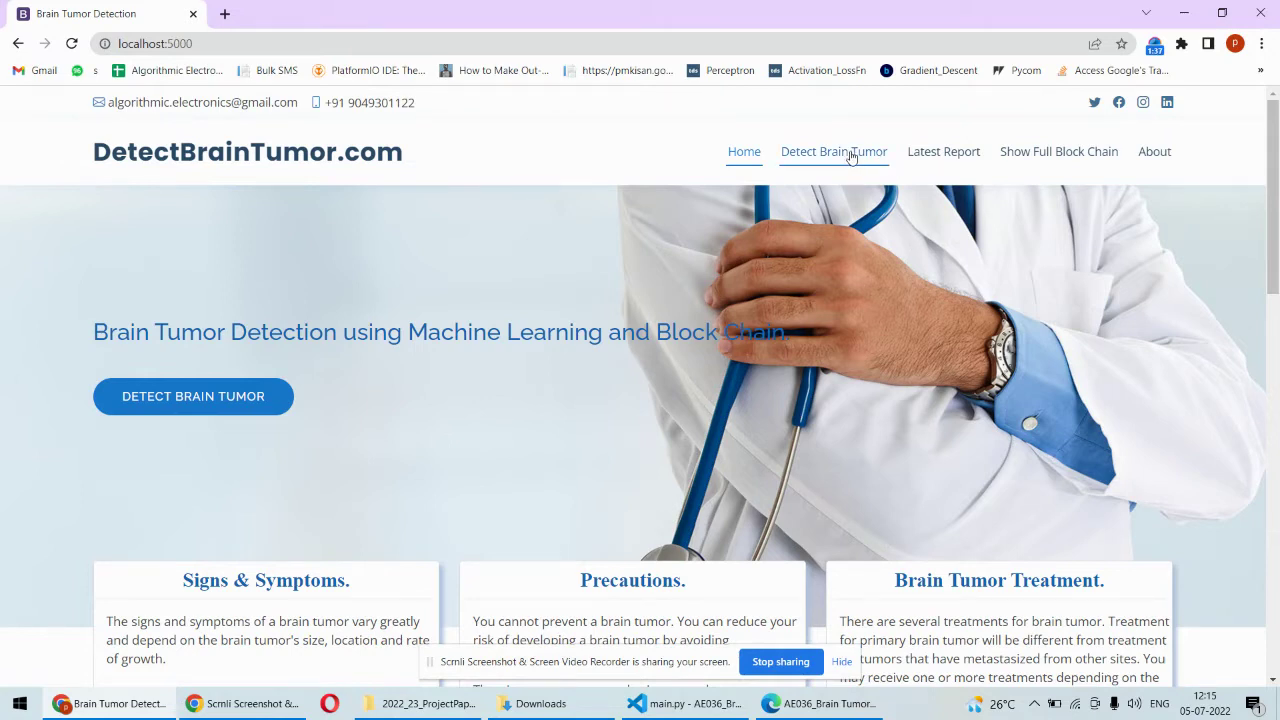
Open the Upload CT/MRI Scan page and load scan 9.jpg into the form
click(227, 398)
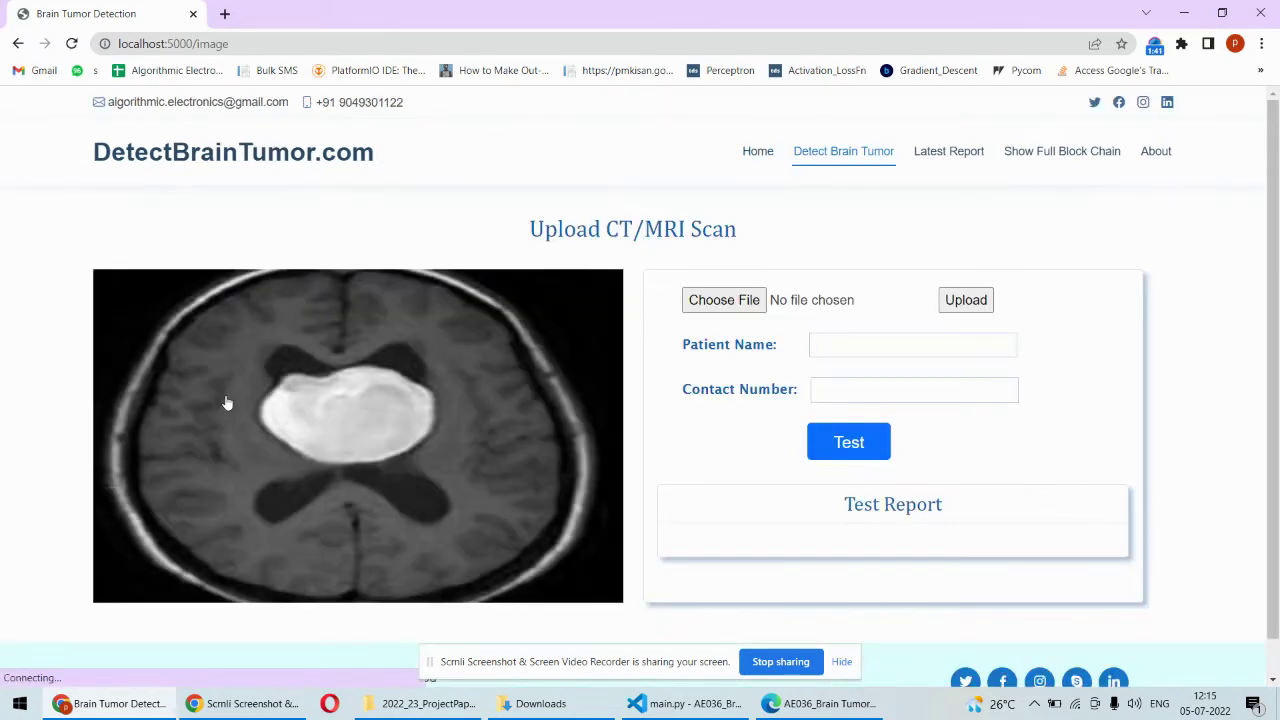
click(718, 300)
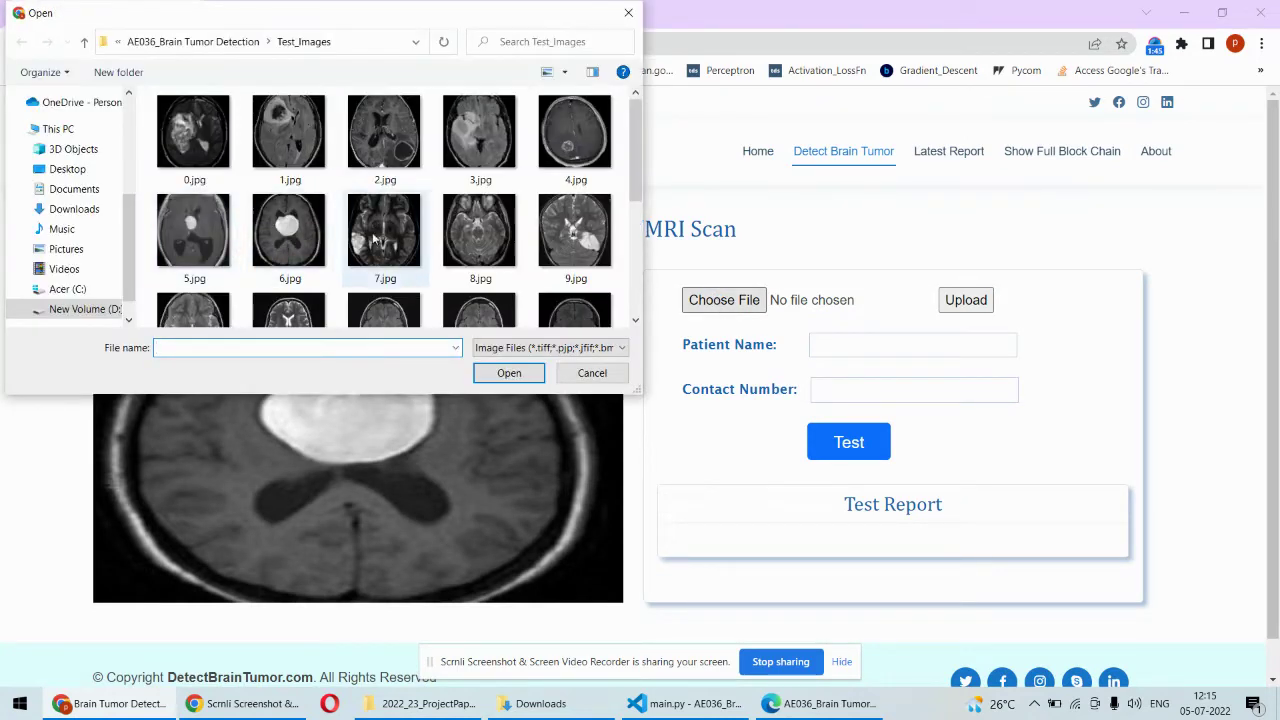
click(576, 238)
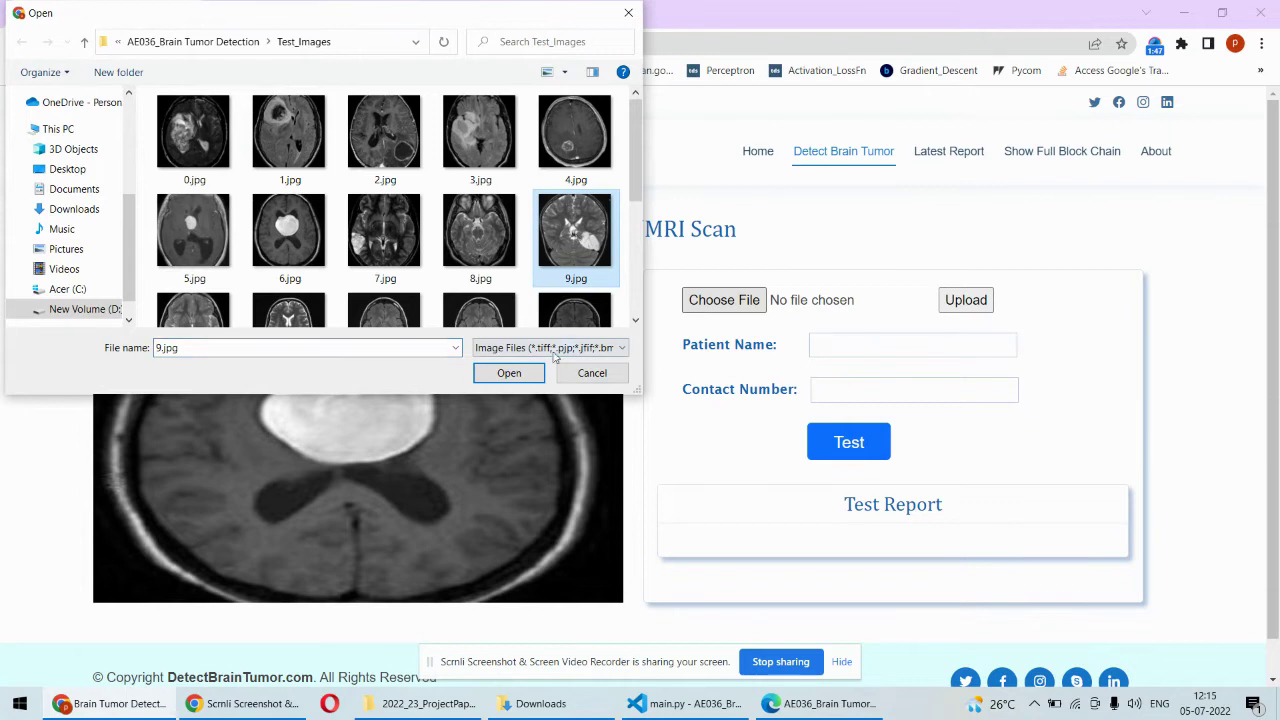
click(509, 373)
Autofill the patient name and contact number and test 9.jpg, getting 'CT/MRI Scan with Brain Tumor'
click(905, 343)
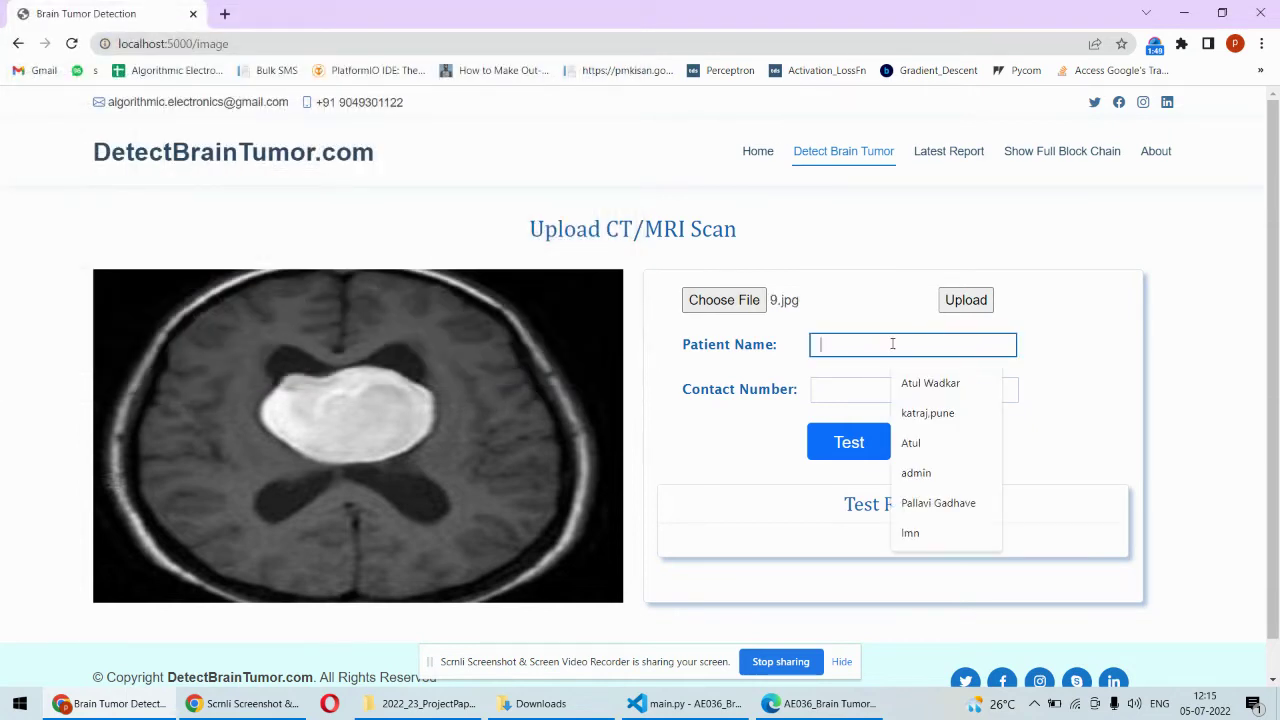
click(918, 381)
click(855, 388)
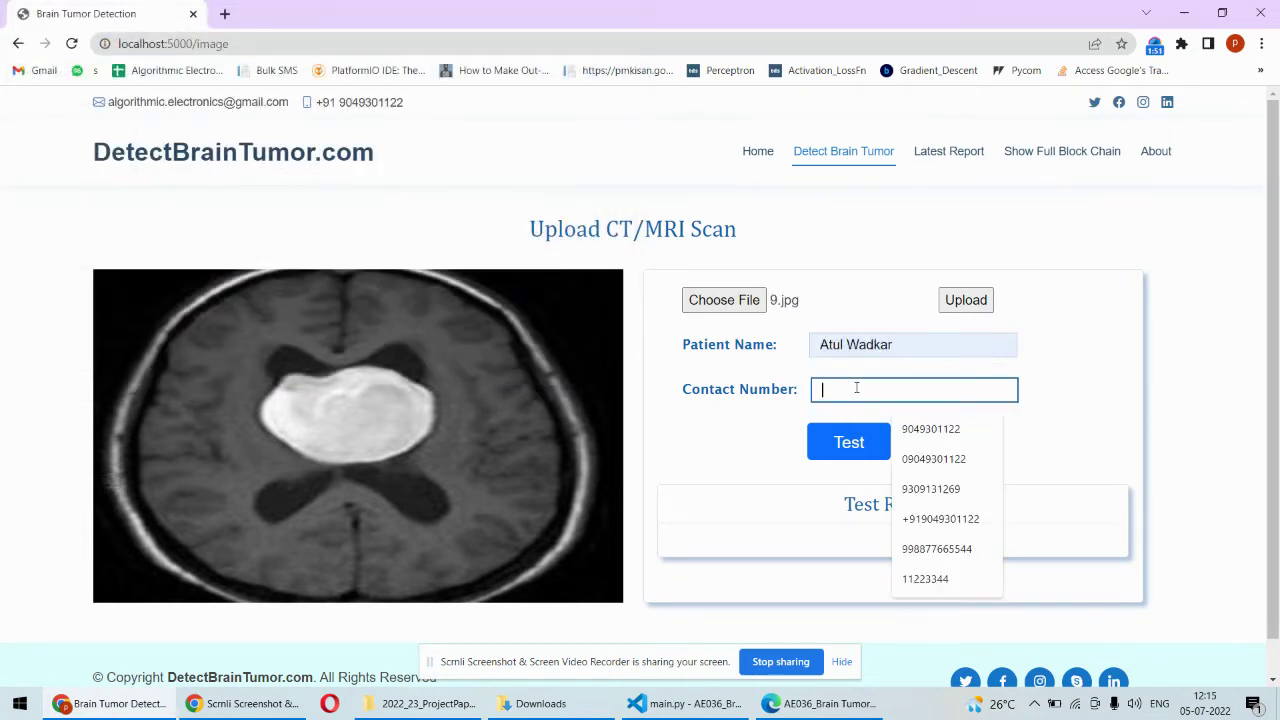
click(925, 430)
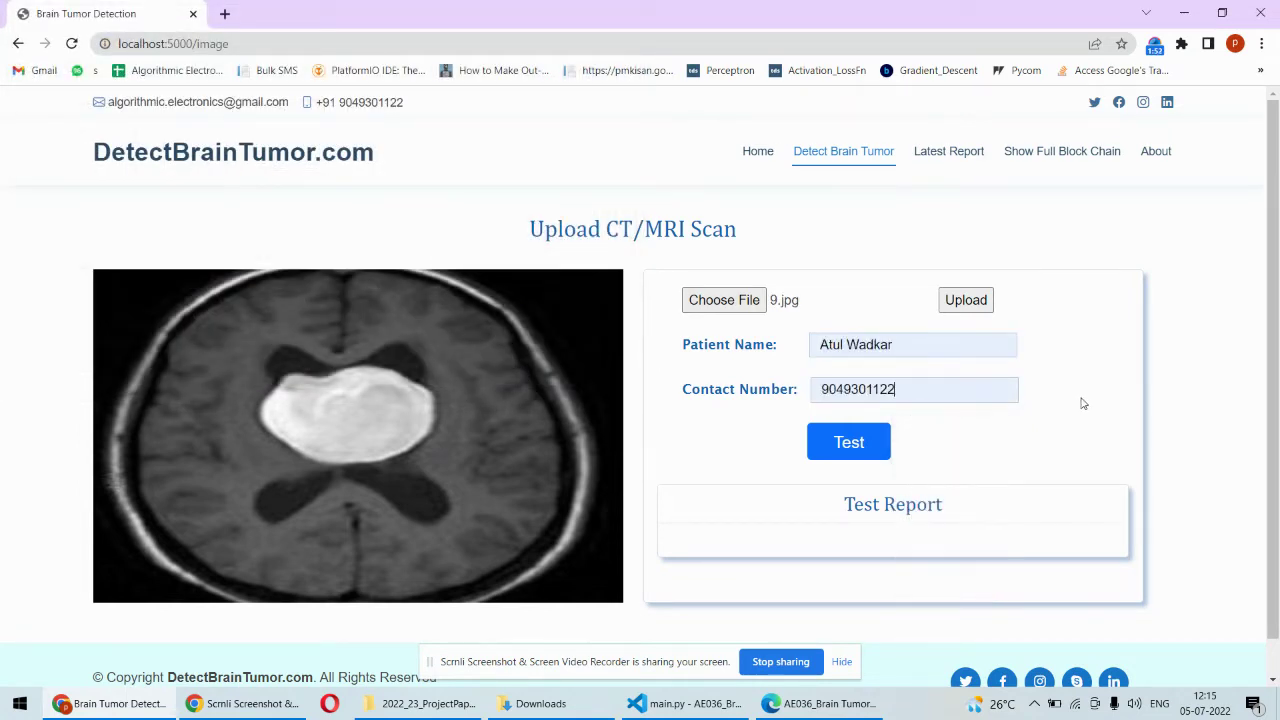
click(856, 446)
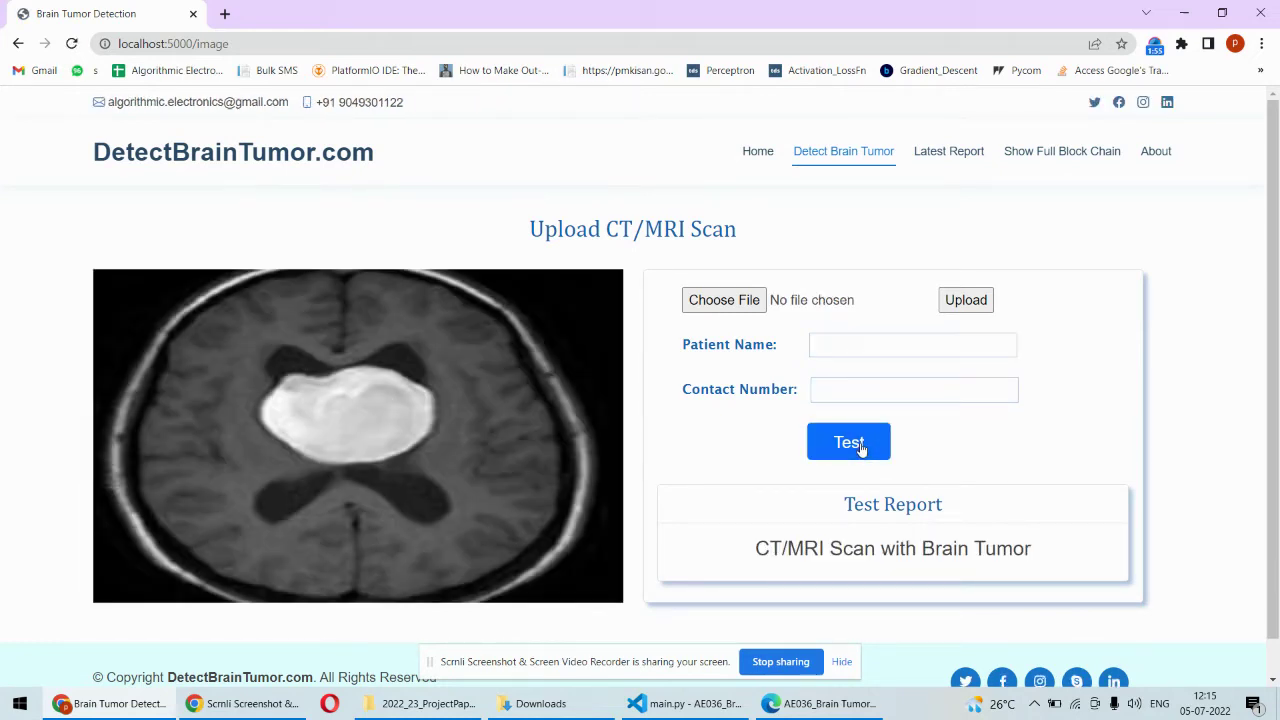
drag(1040, 554, 725, 558)
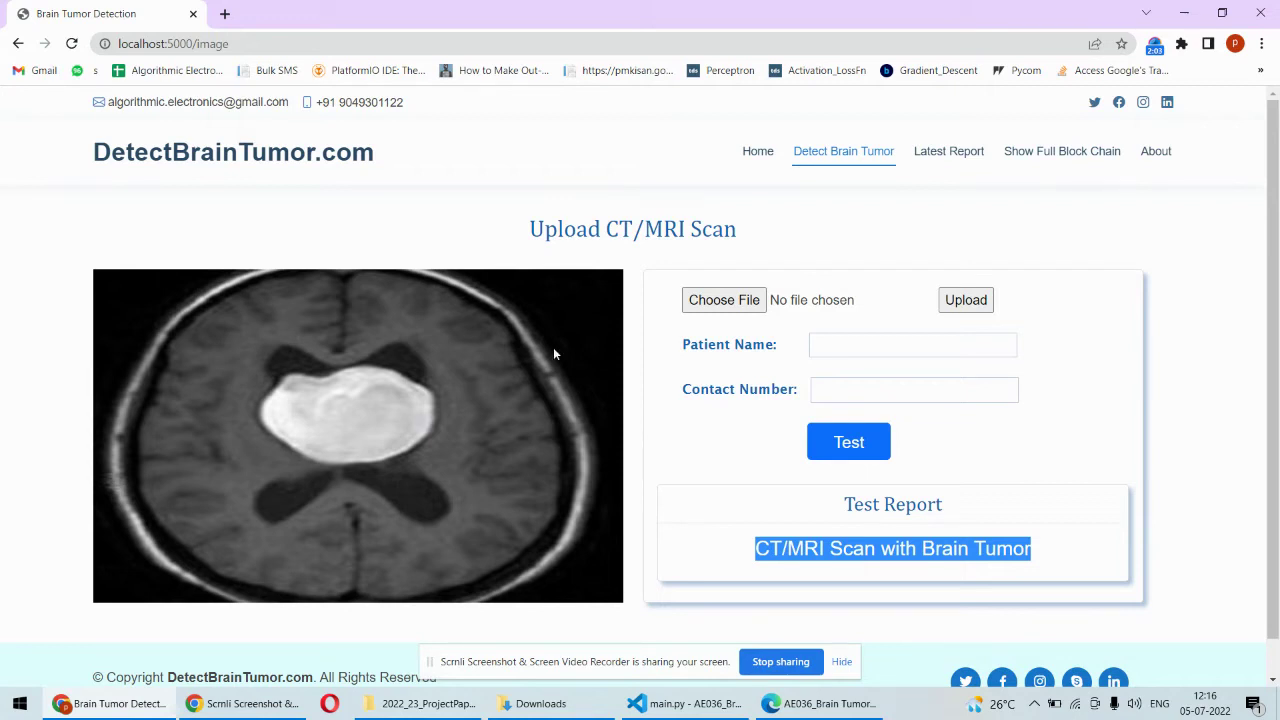
click(723, 300)
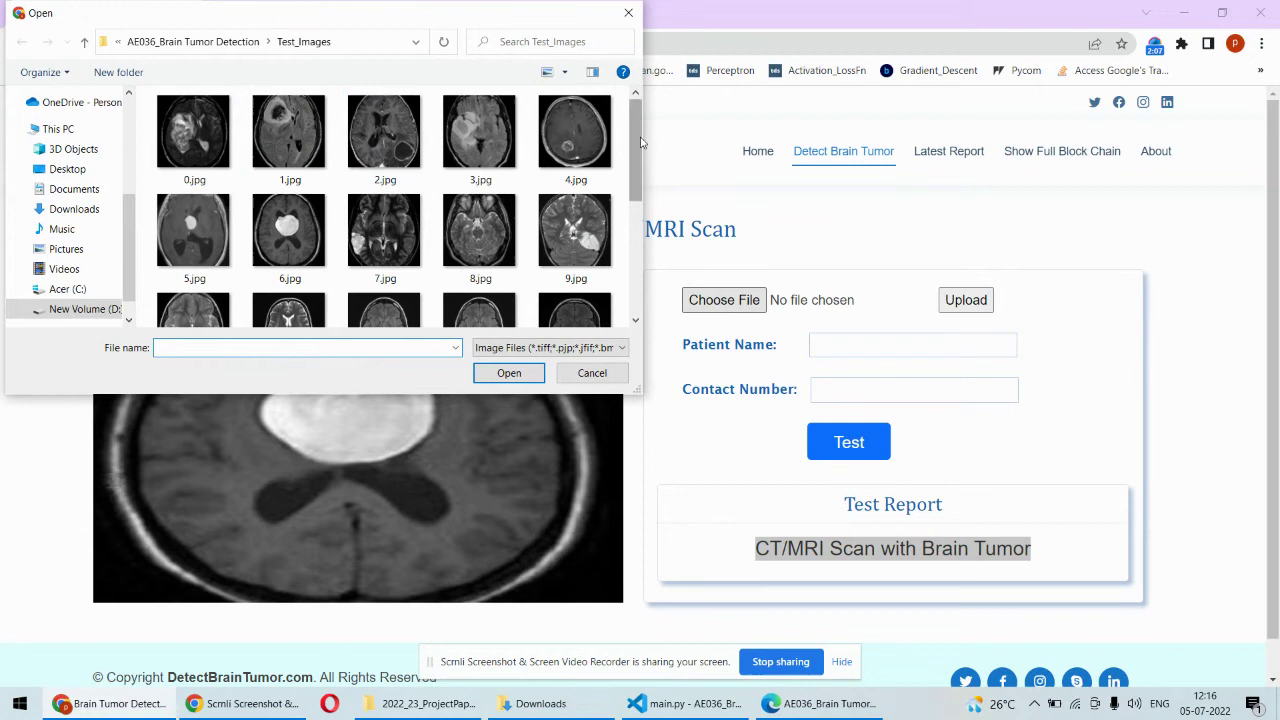
Choose scan 14.jpg from the test images and upload it
scroll(580, 160, down, 3)
click(570, 150)
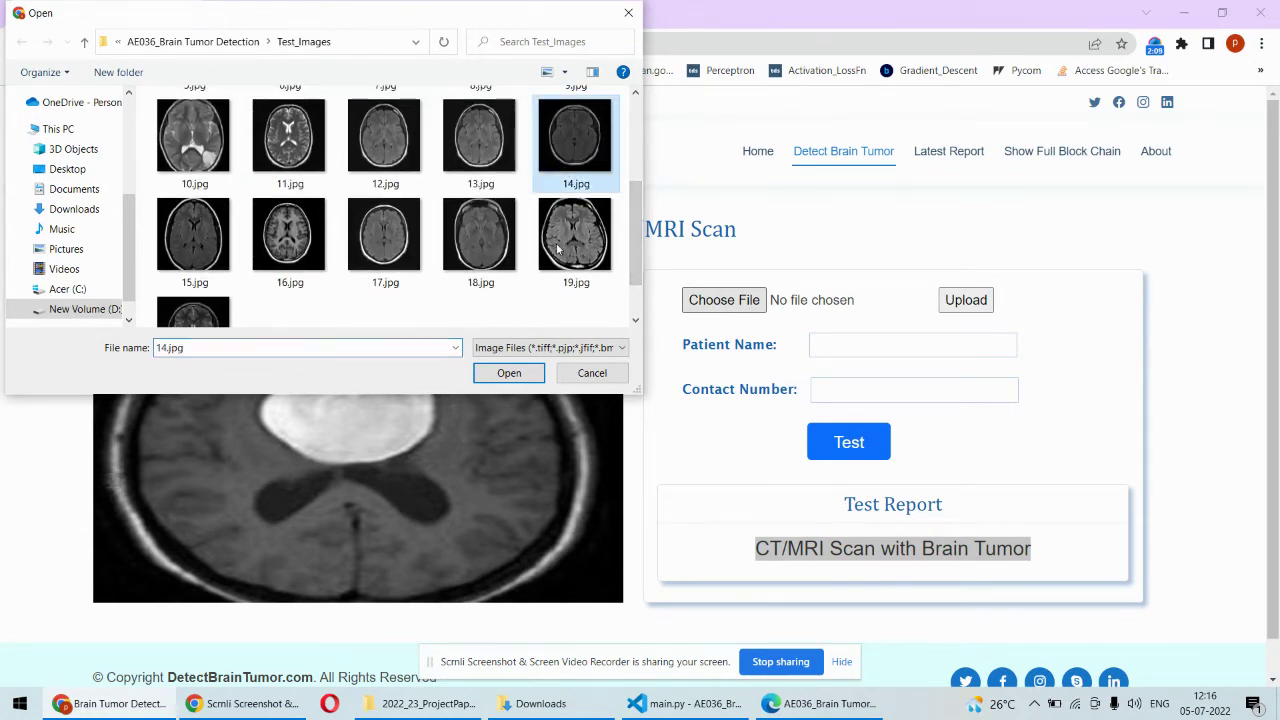
click(505, 373)
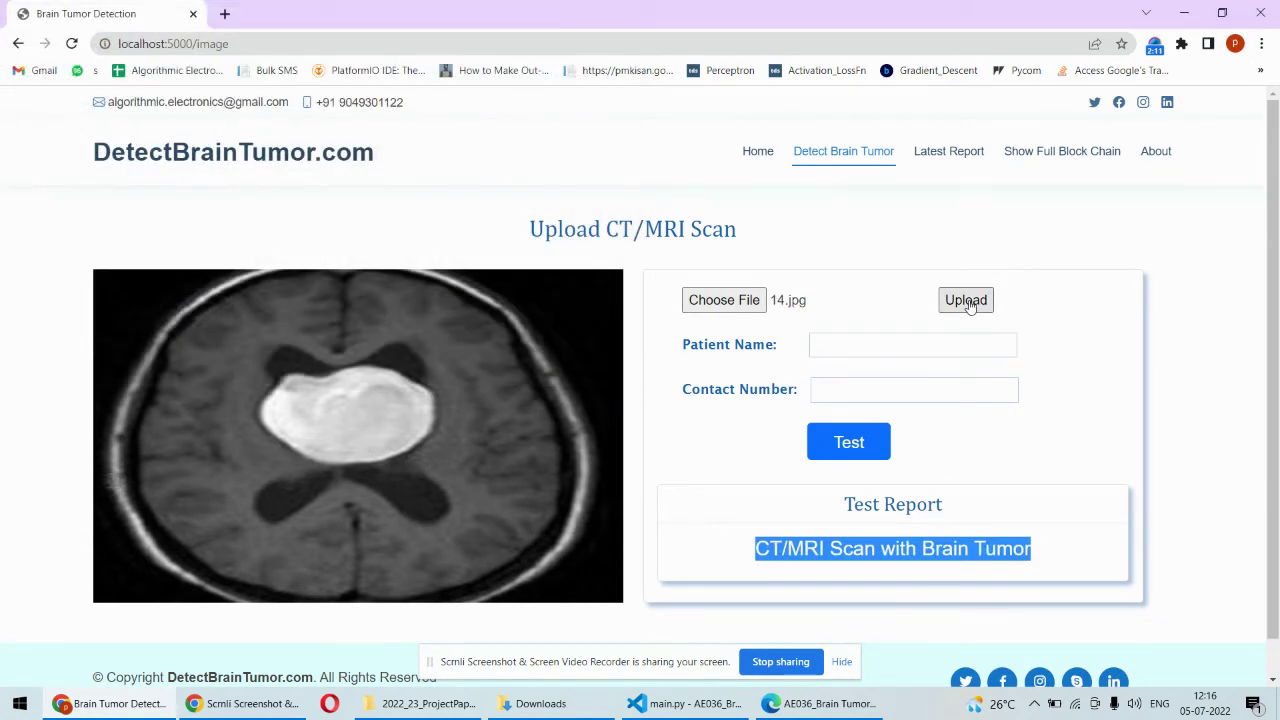
click(966, 300)
Autofill the patient name and contact number and test 14.jpg, getting 'Normal CT/MRI Scan'
click(922, 346)
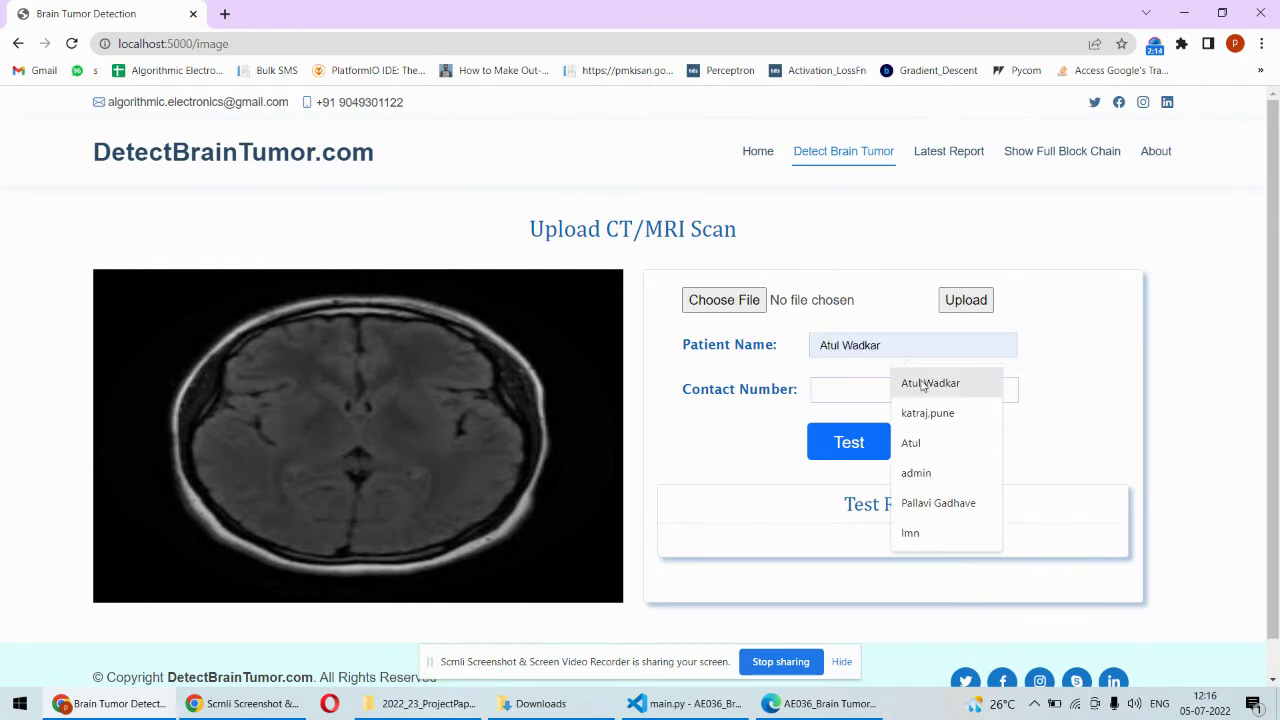
click(908, 380)
click(830, 389)
click(930, 428)
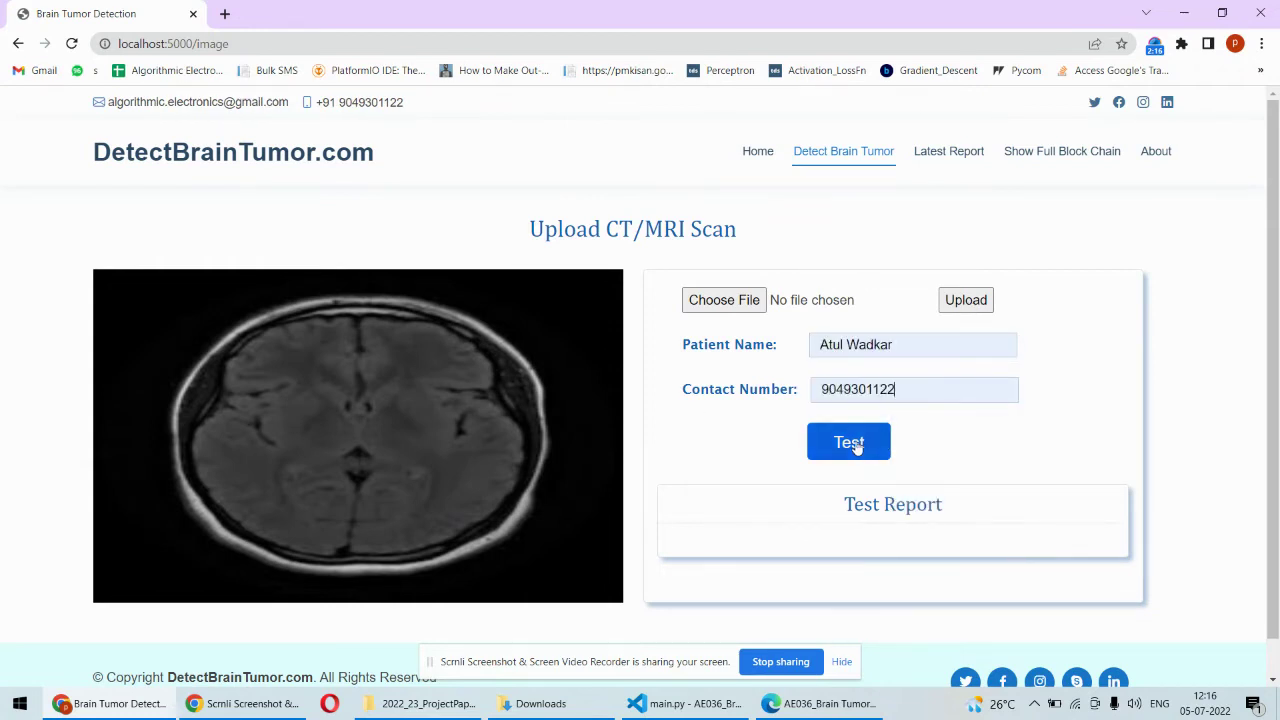
click(852, 445)
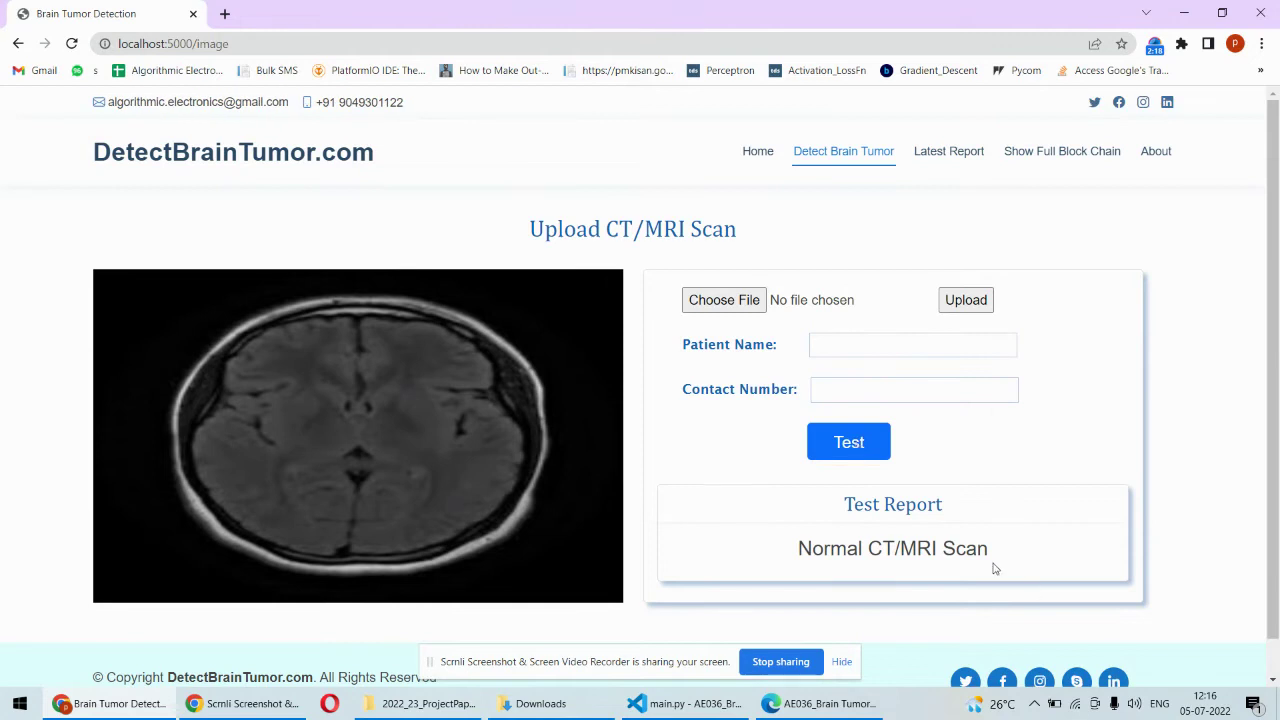
drag(969, 556, 760, 552)
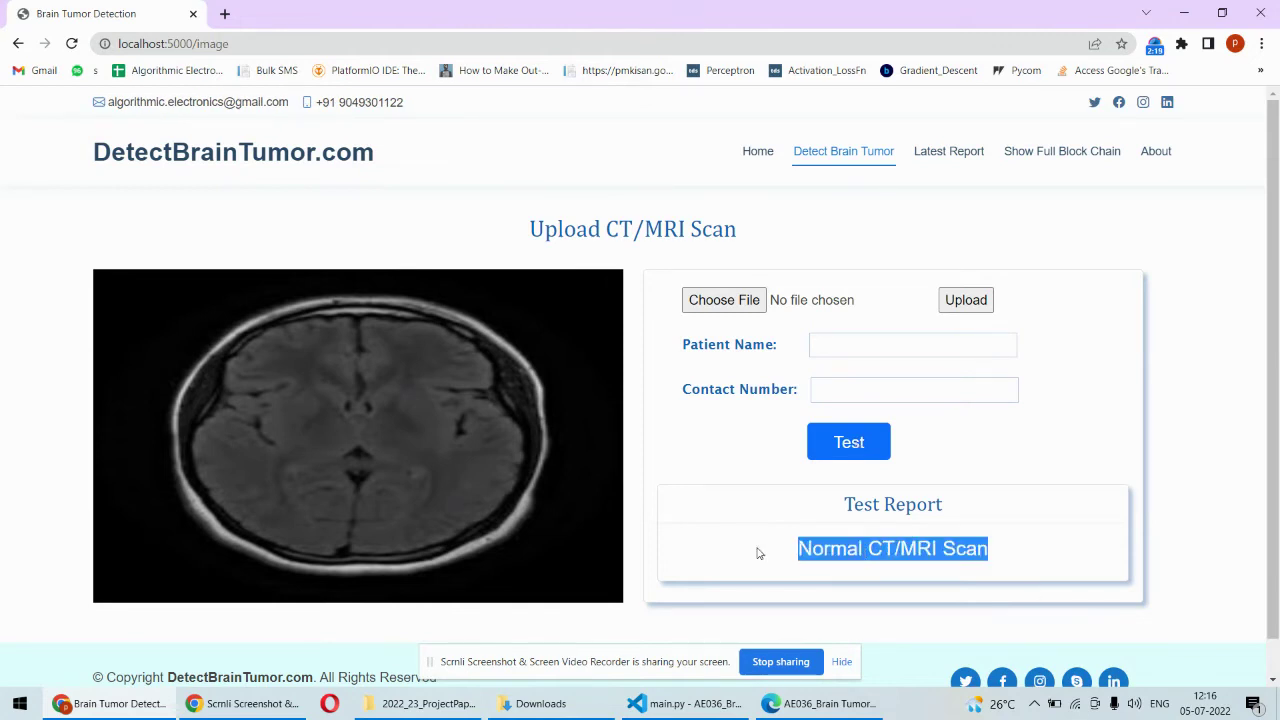
click(1200, 390)
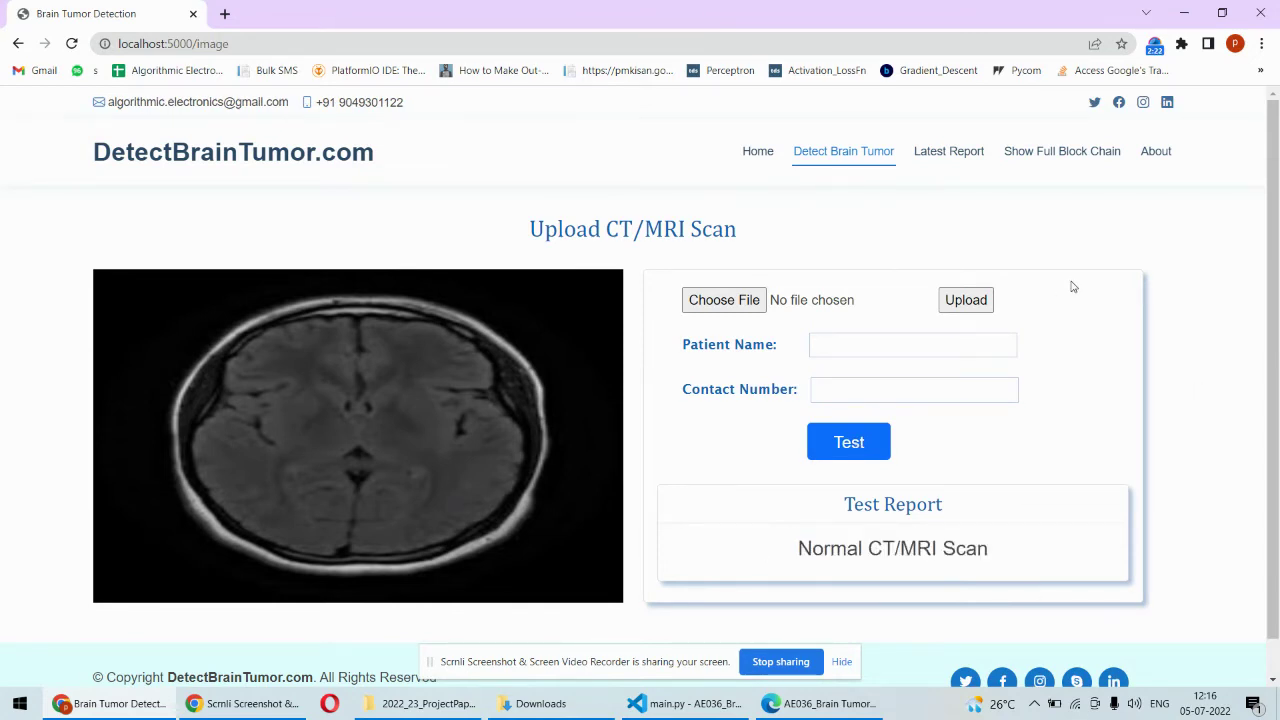
Inspect the latest report's block (index 3, proof 72527), then view the full 3-block chain
click(950, 152)
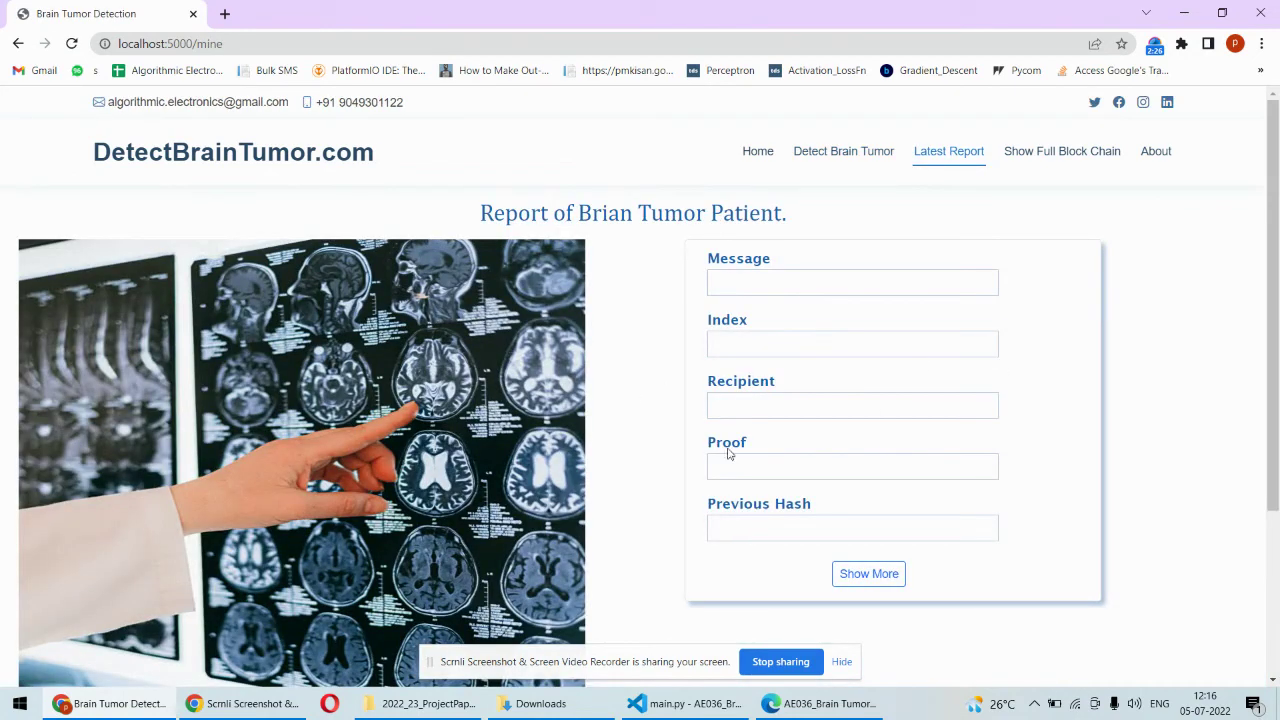
click(869, 573)
drag(1278, 300, 1276, 480)
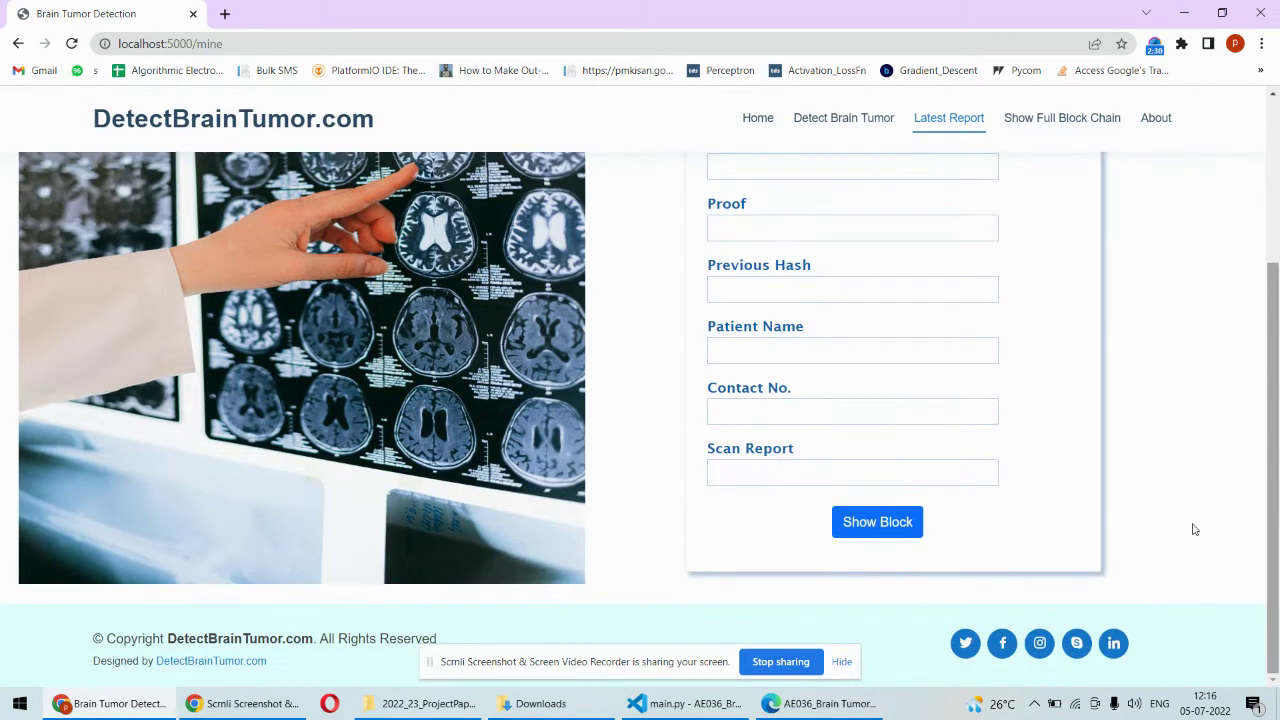
click(878, 522)
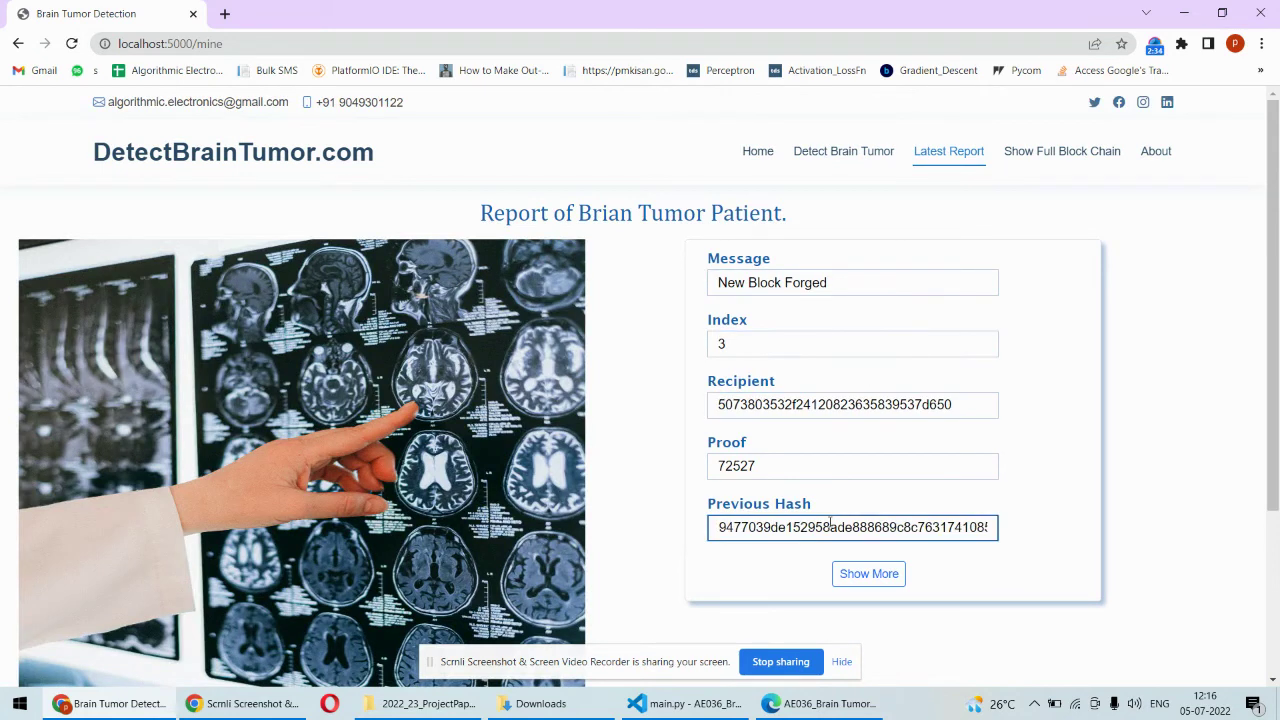
click(860, 573)
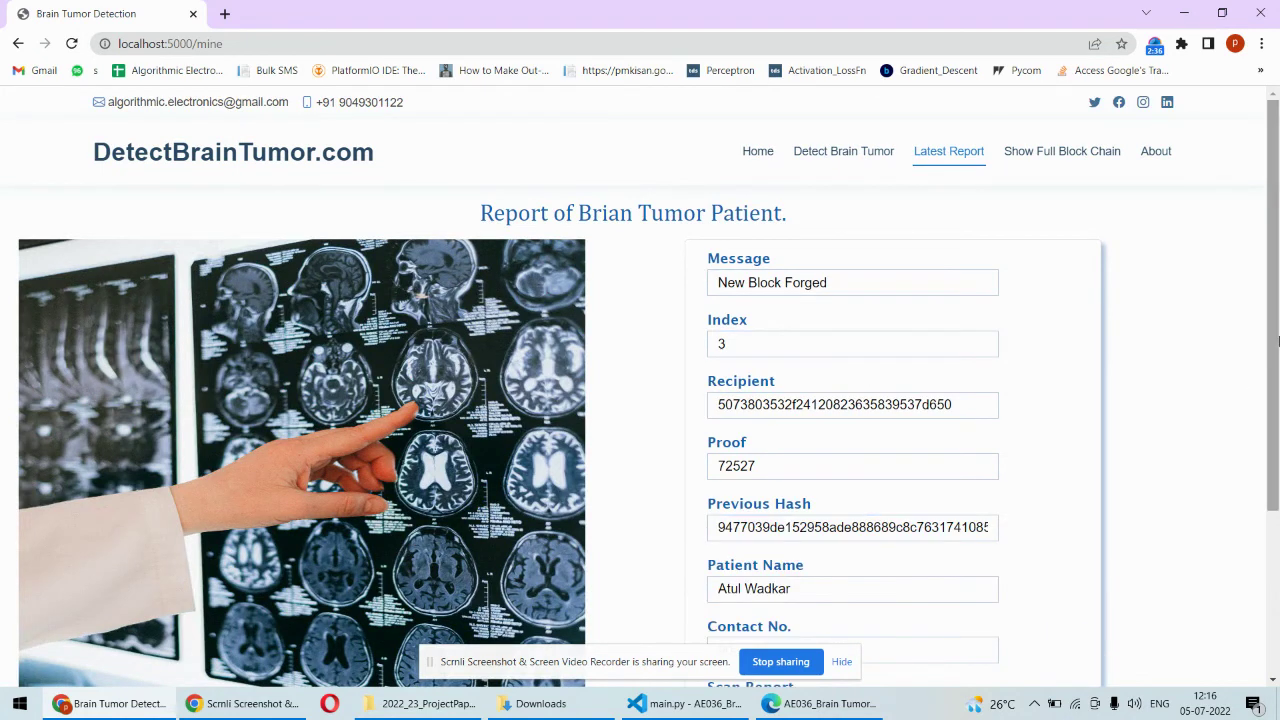
drag(1277, 368, 1277, 330)
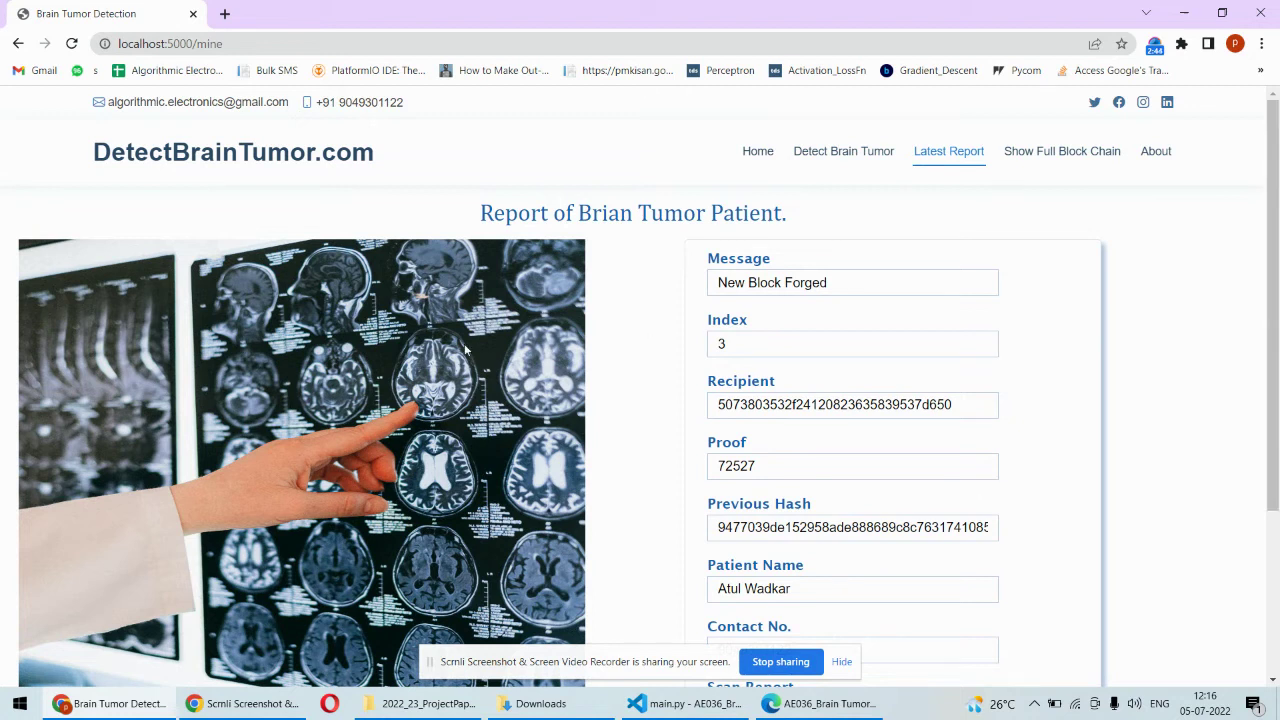
click(825, 402)
click(818, 450)
mouse_move(1276, 289)
mouse_down()
mouse_move(1276, 409)
mouse_move(1276, 289)
mouse_up()
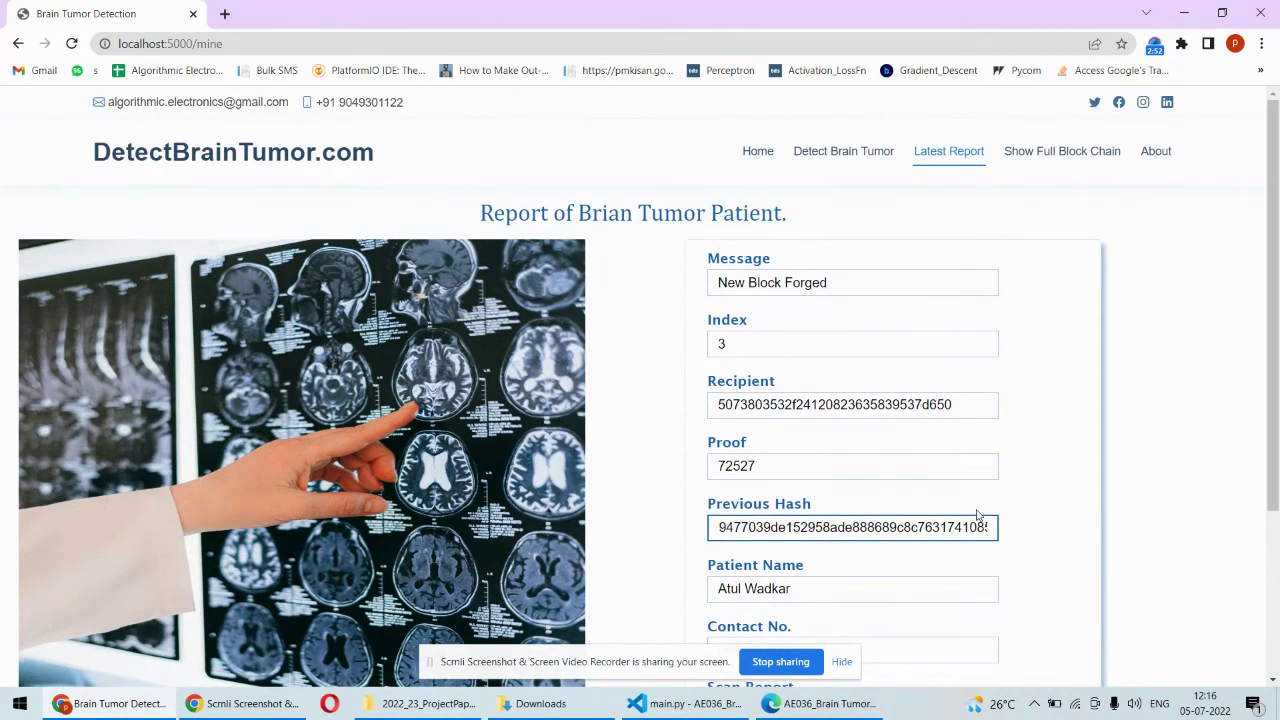
click(1085, 157)
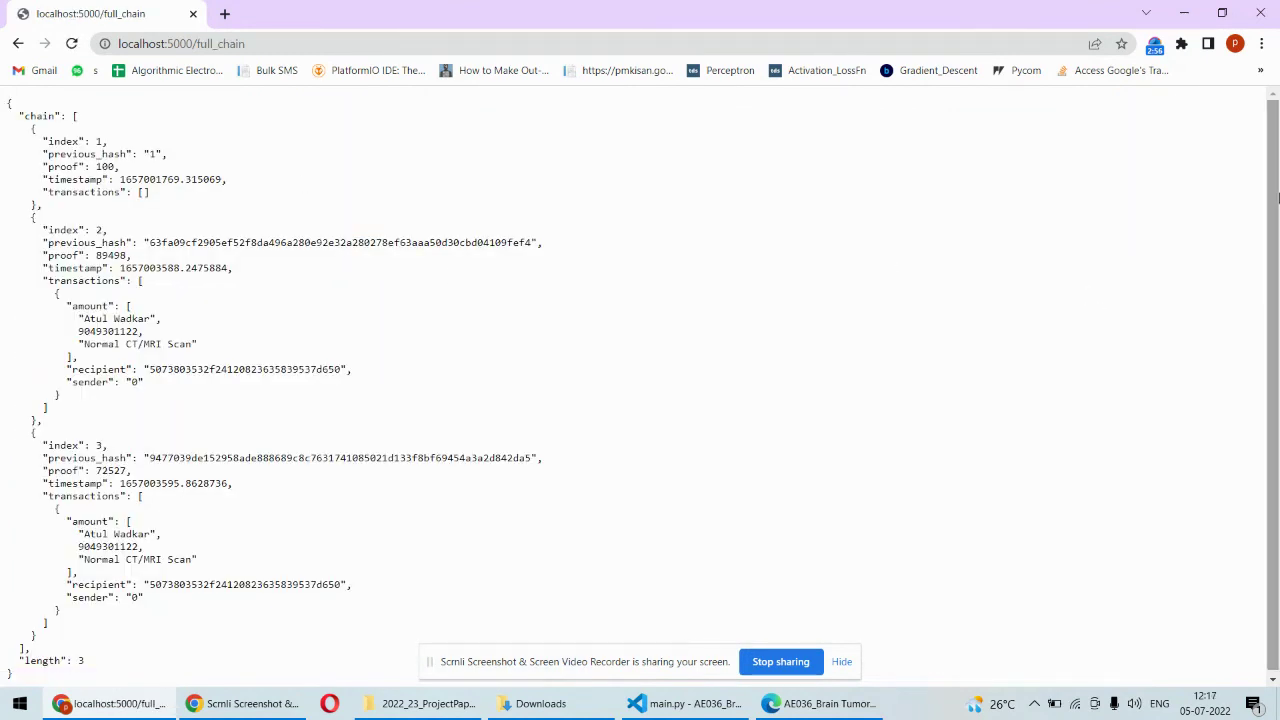
Go back from the chain listing and strip 'mine' from the URL to load localhost:5000
drag(1278, 197, 1274, 384)
drag(1262, 254, 809, 342)
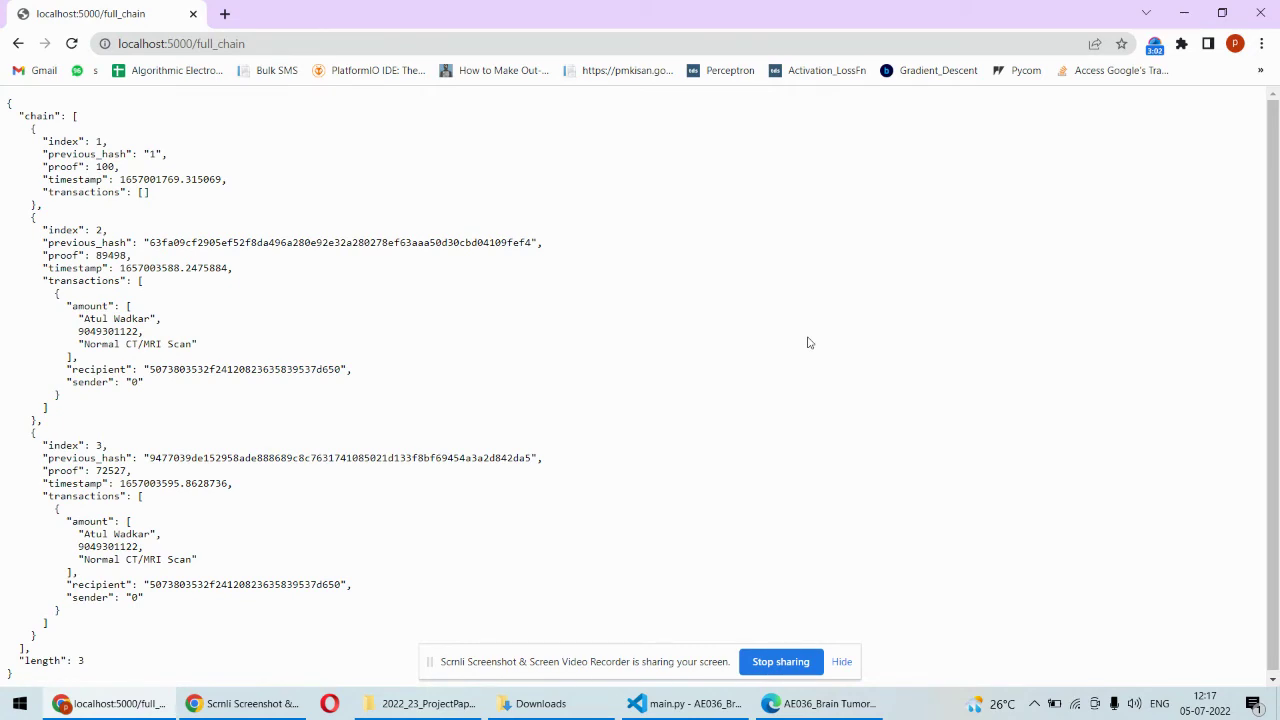
click(18, 44)
drag(230, 44, 199, 44)
key(BackSpace)
key(Return)
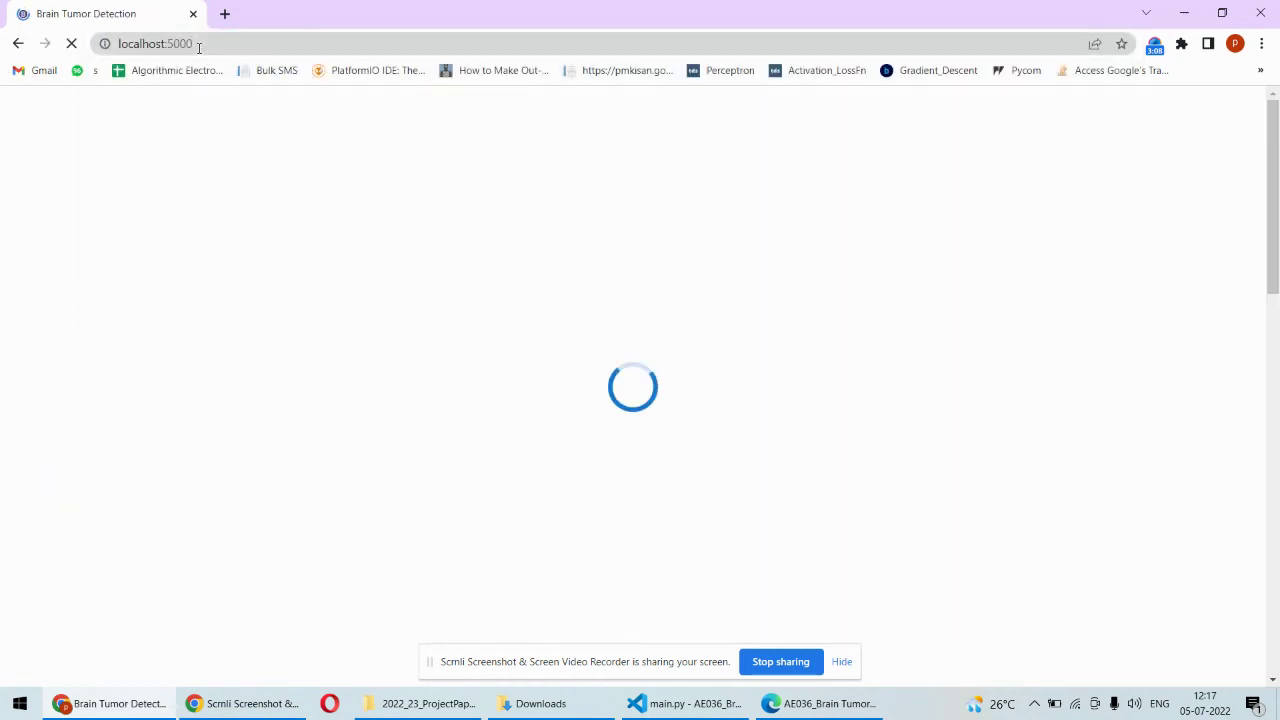